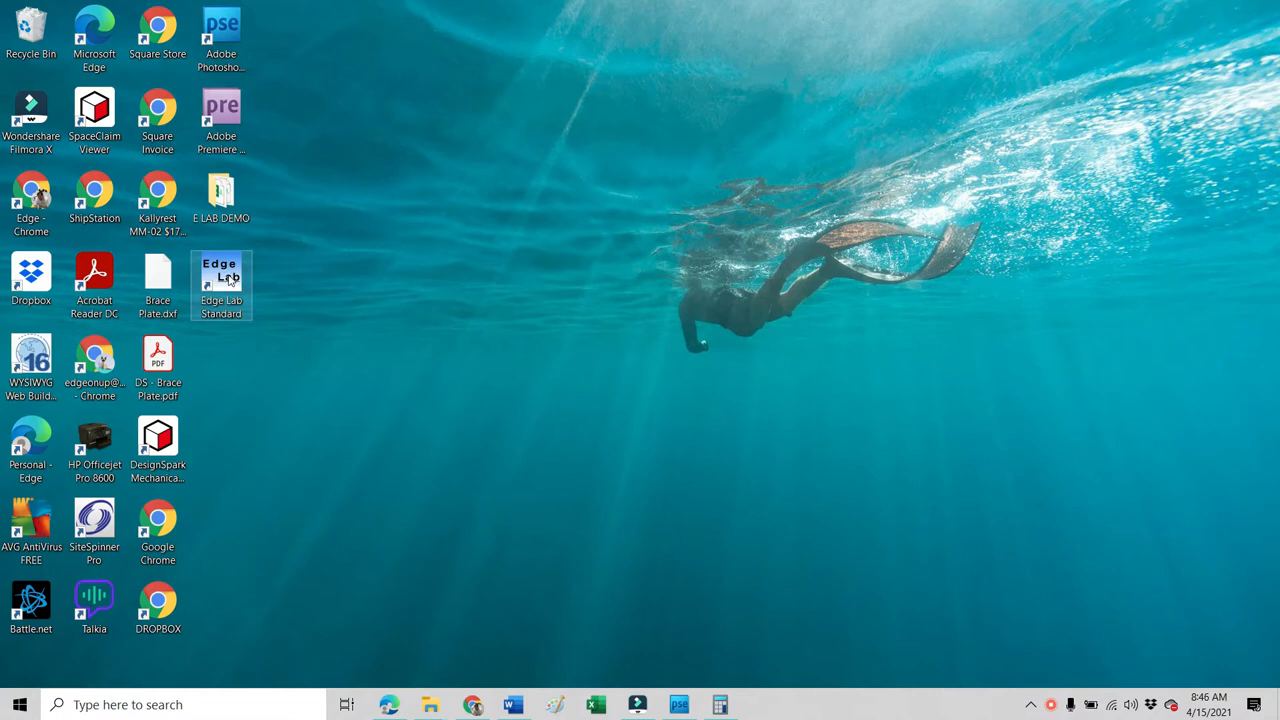
Step: Launch Edge Lab Standard from the desktop and connect the test unit by auto-detecting its COM port
right_click(229, 279)
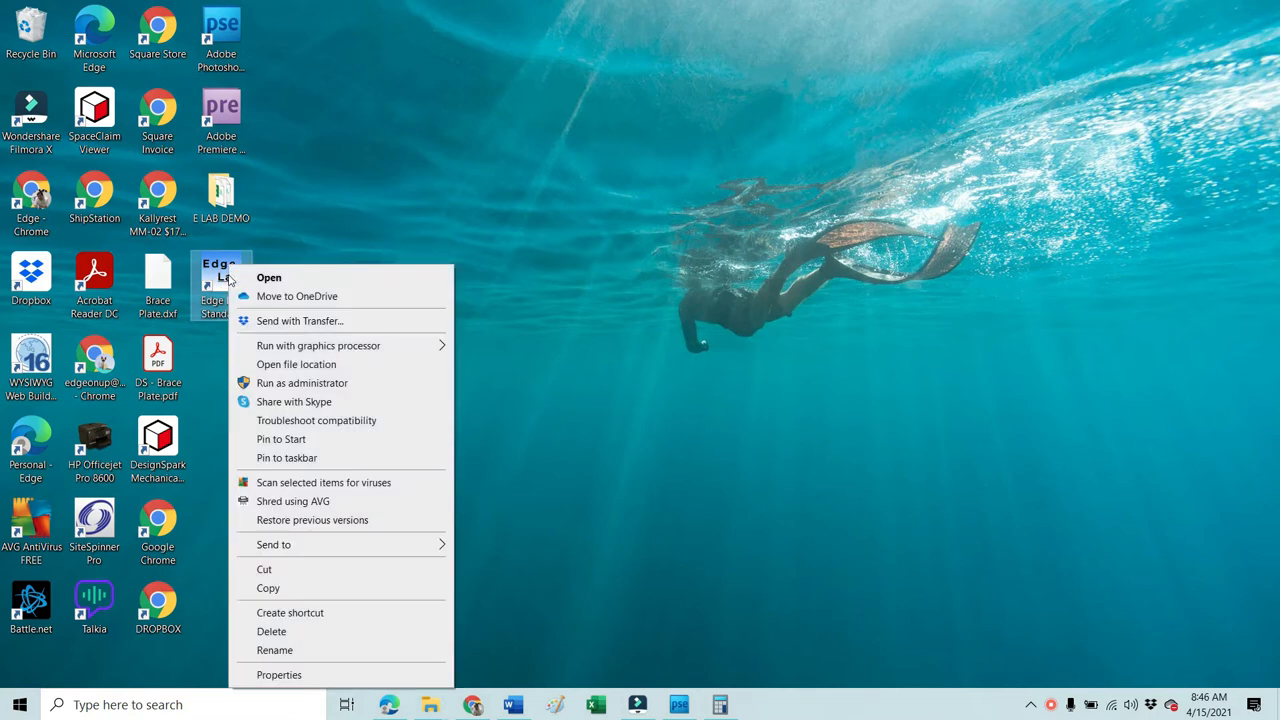
left_click(267, 276)
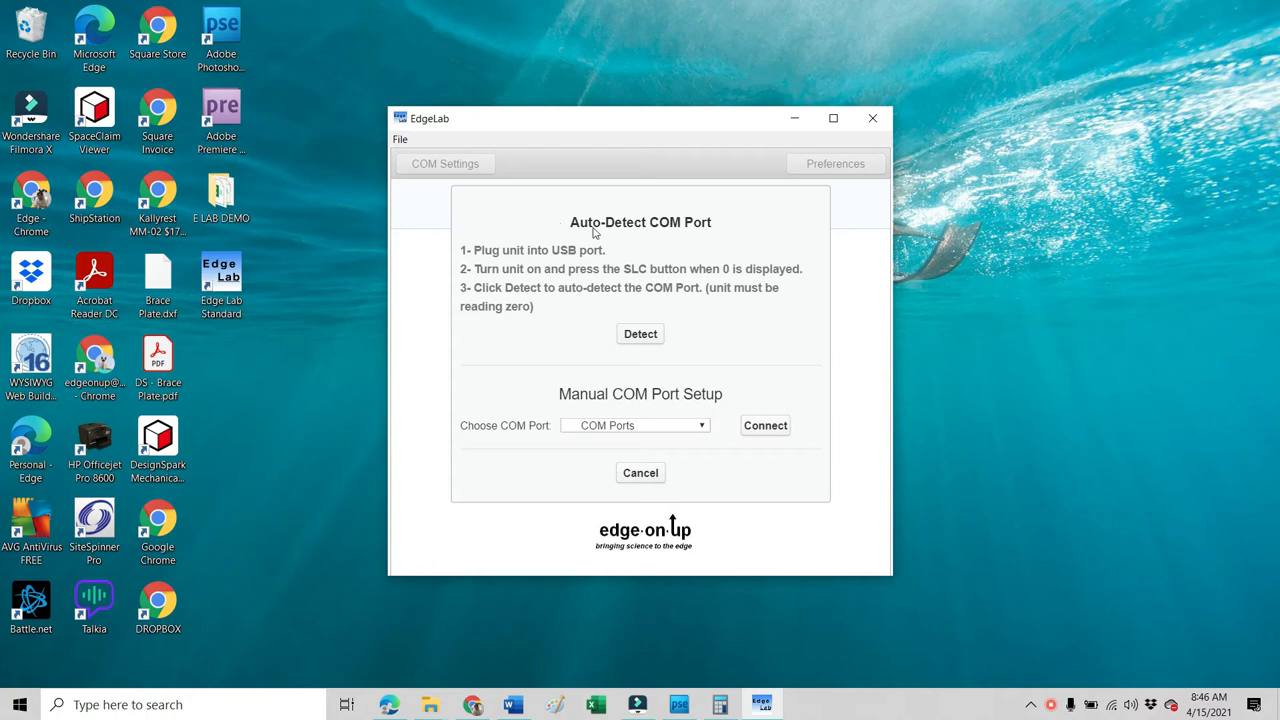
left_click(638, 335)
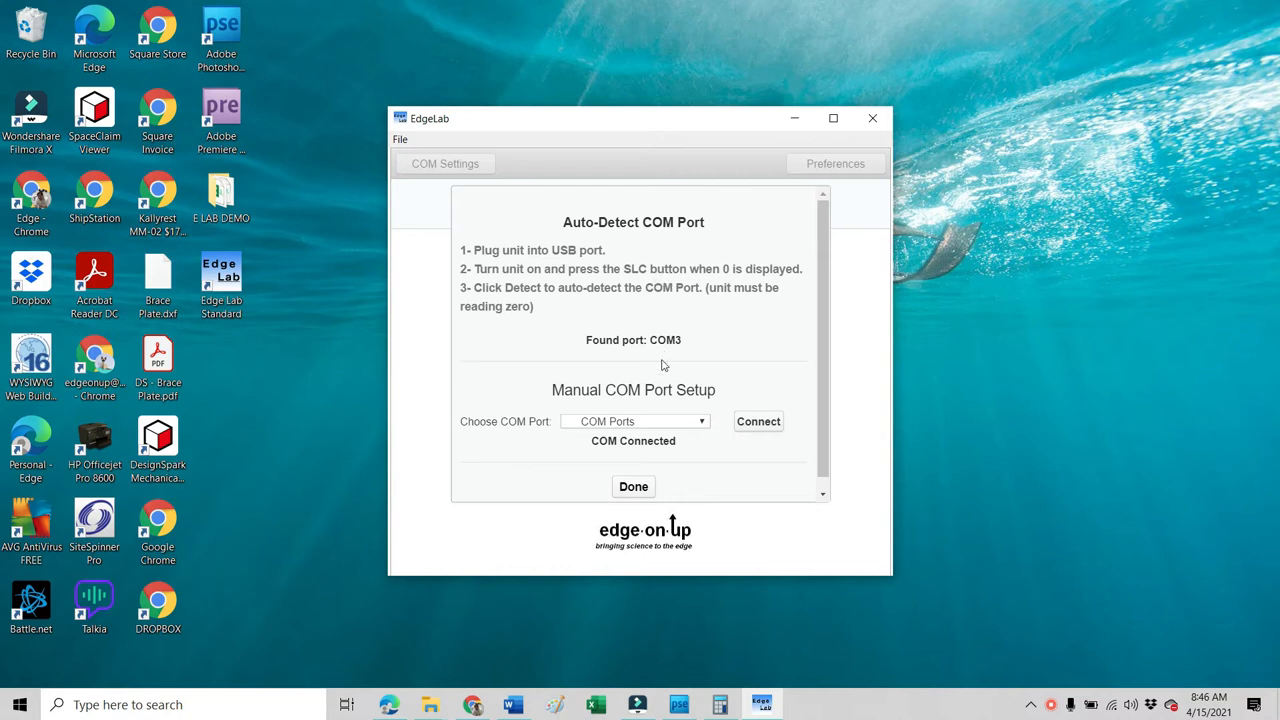
left_click(632, 487)
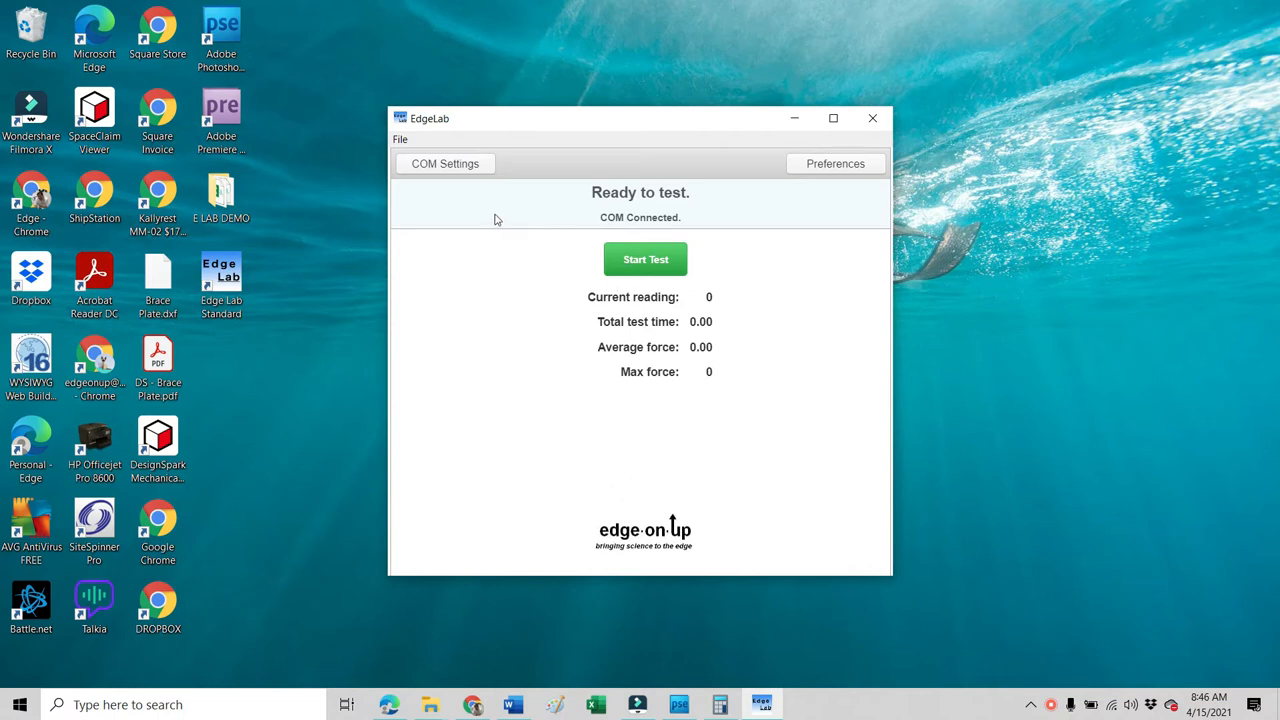
Step: Review the auto-detect and manual COM port setup options, leaving the settings without changing anything
left_click(447, 165)
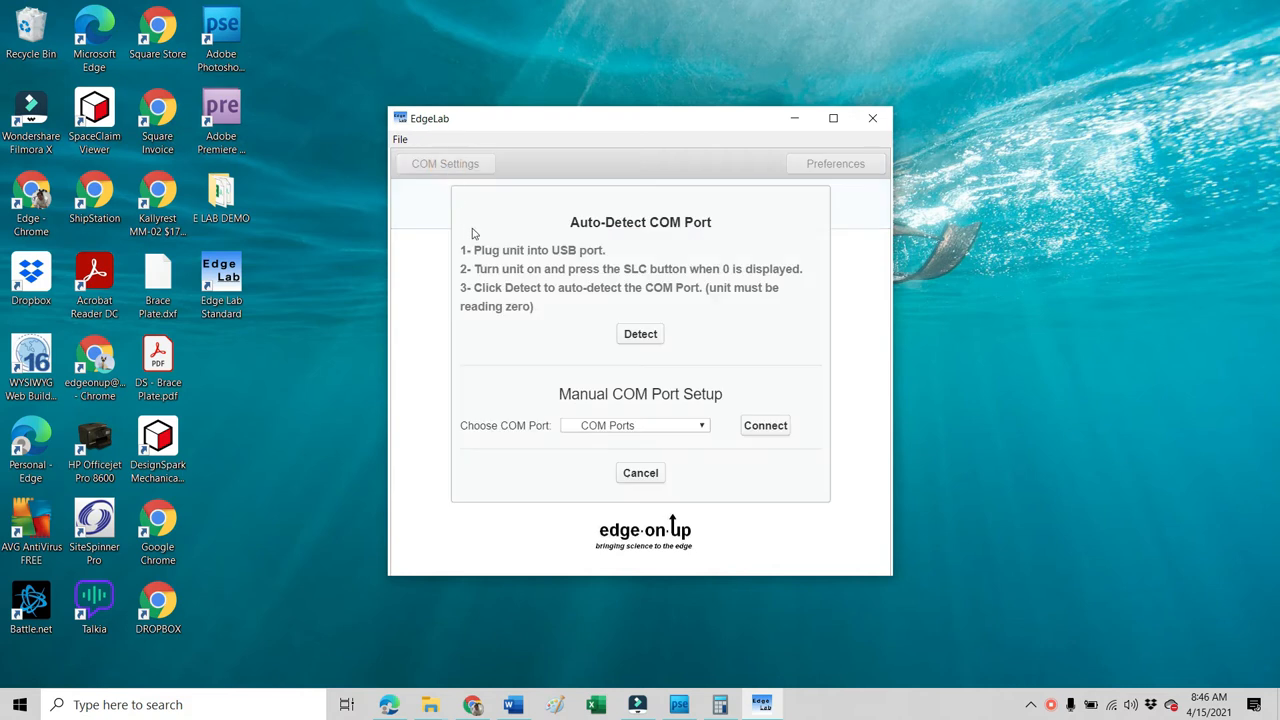
left_click(643, 475)
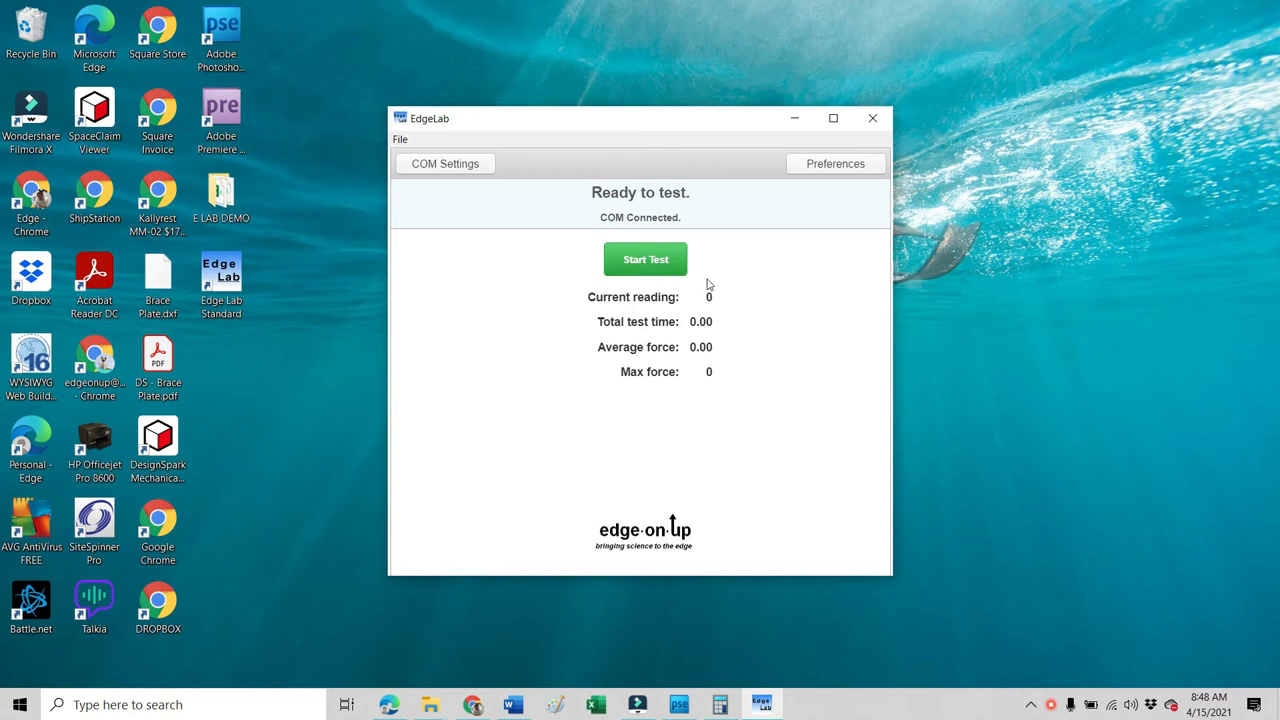
Step: Turn on Auto-Stop in the preferences and set the value that starts the test to 30
left_click(826, 166)
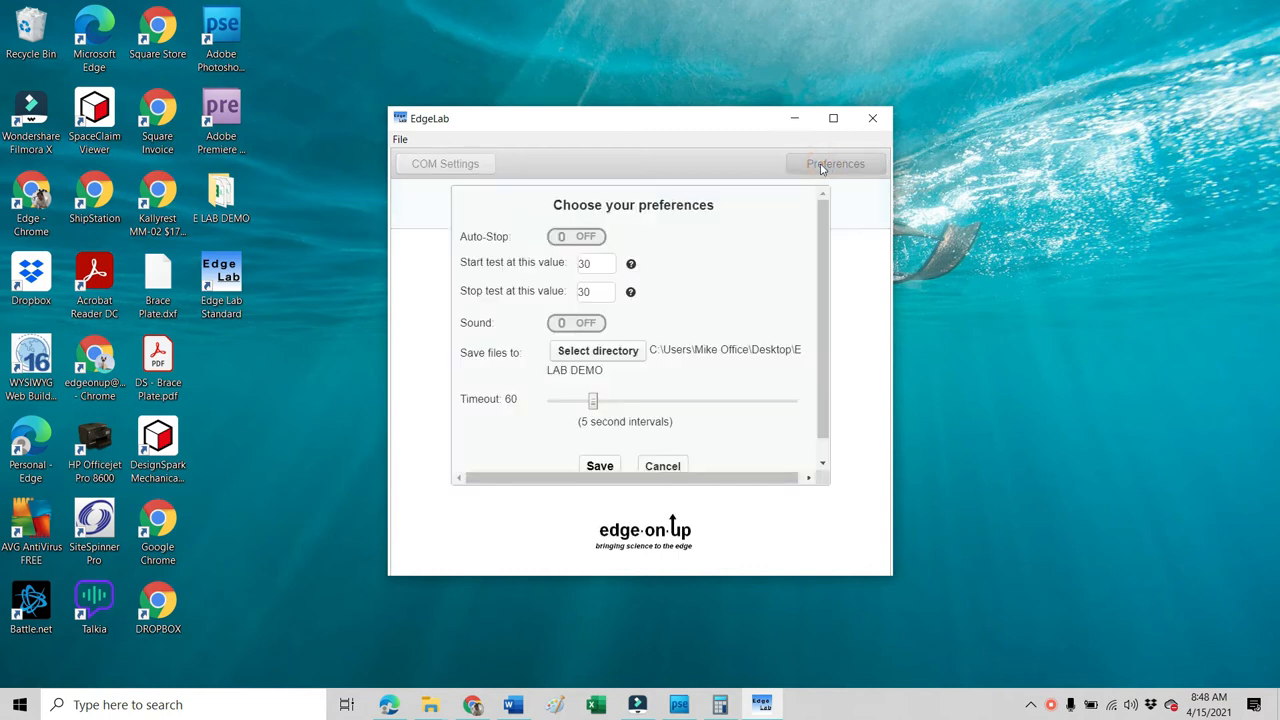
left_click(575, 237)
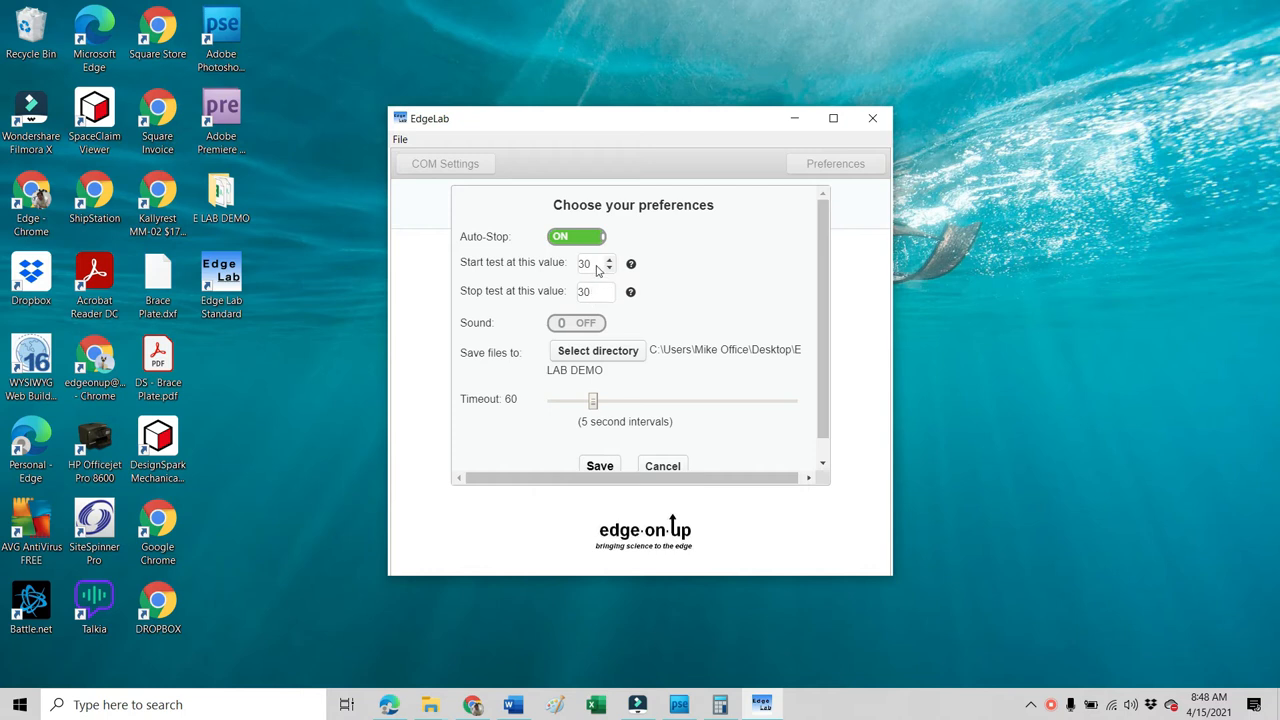
left_click(609, 261)
left_click(609, 261)
left_click(609, 268)
left_click_drag(592, 265, 575, 264)
type("3")
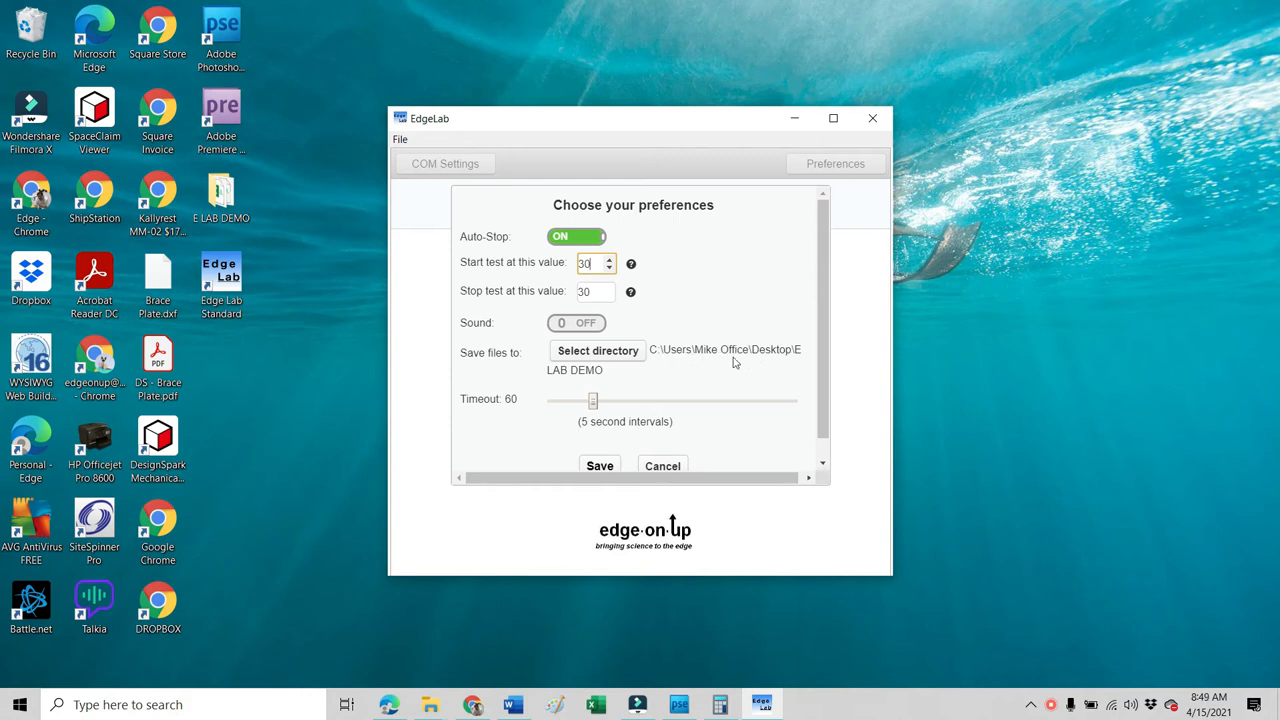
Step: Set the save directory to the desktop folder E LAB DEMO and save the preferences with the timeout at 60 seconds
left_click(583, 355)
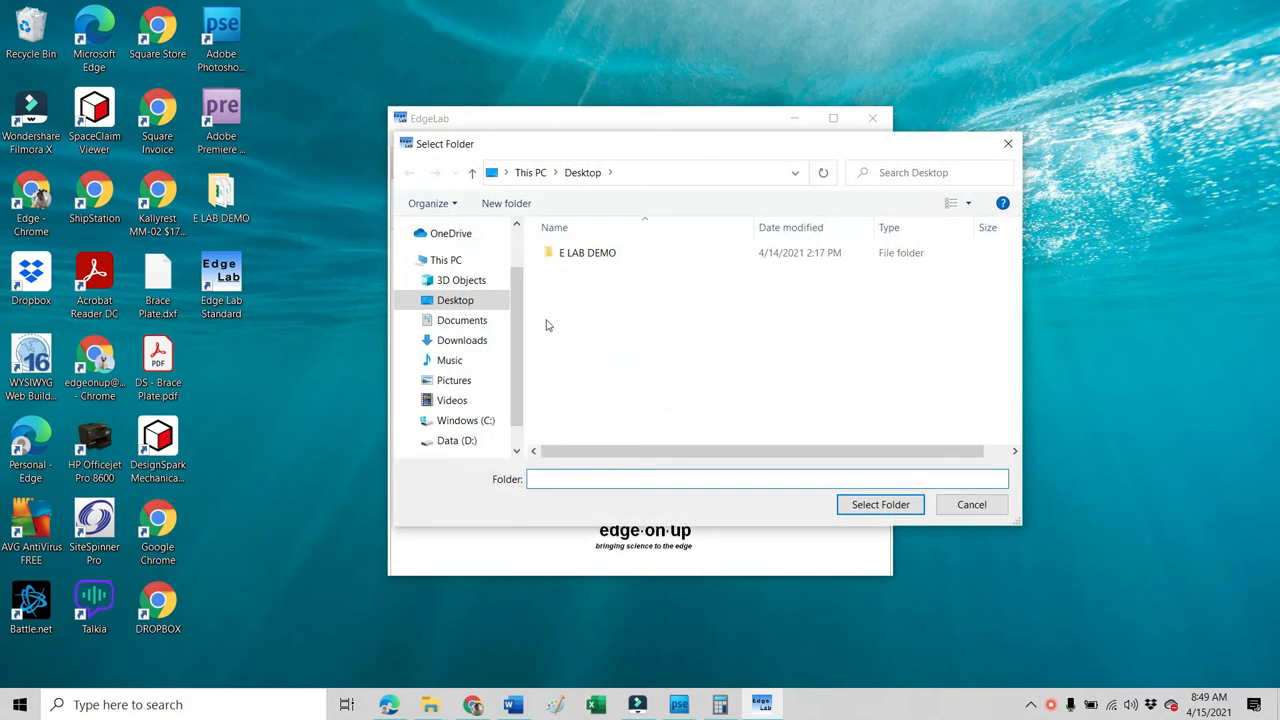
left_click(578, 256)
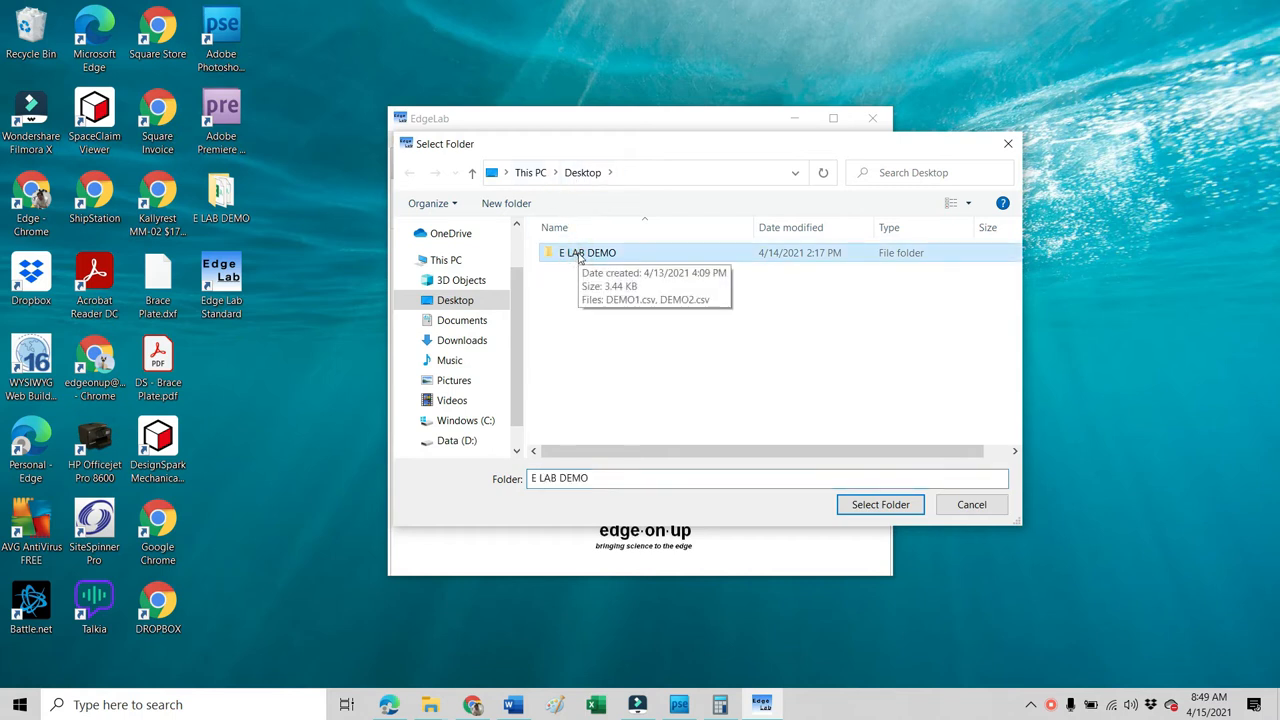
left_click(880, 504)
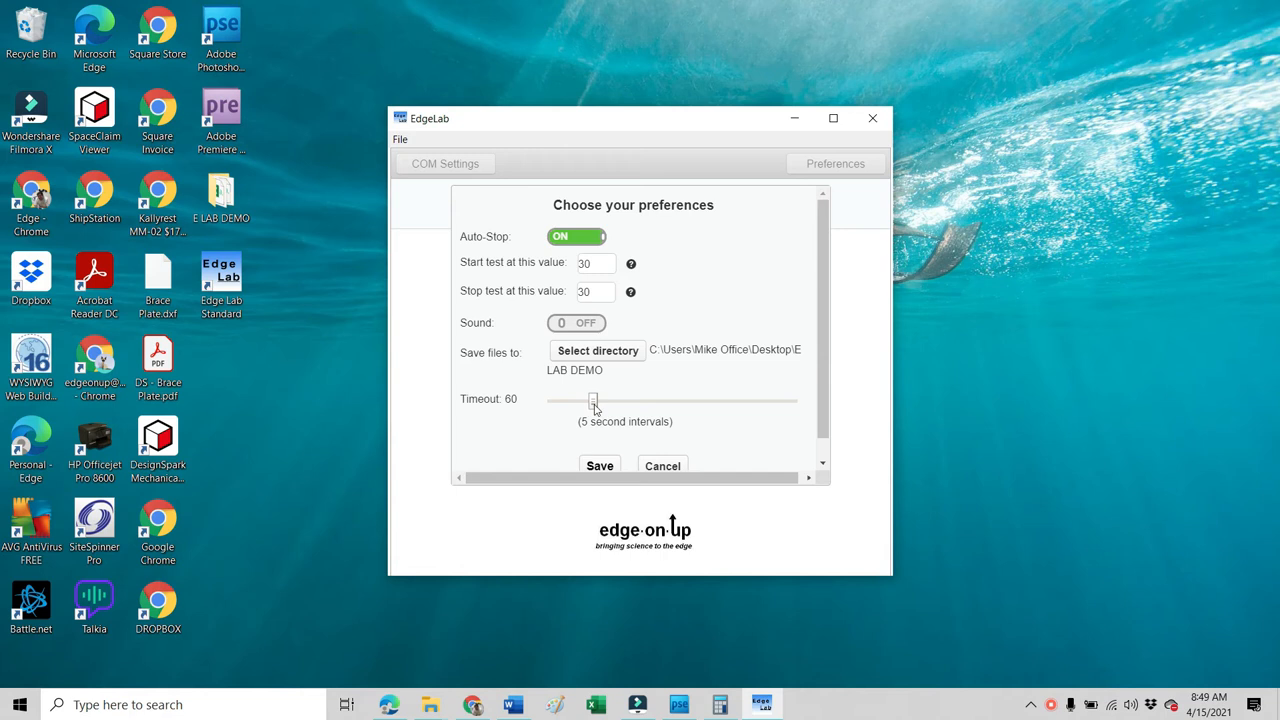
mouse_move(594, 404)
left_mouse_down()
mouse_move(550, 404)
mouse_move(608, 410)
mouse_move(596, 412)
left_mouse_up()
left_click(604, 468)
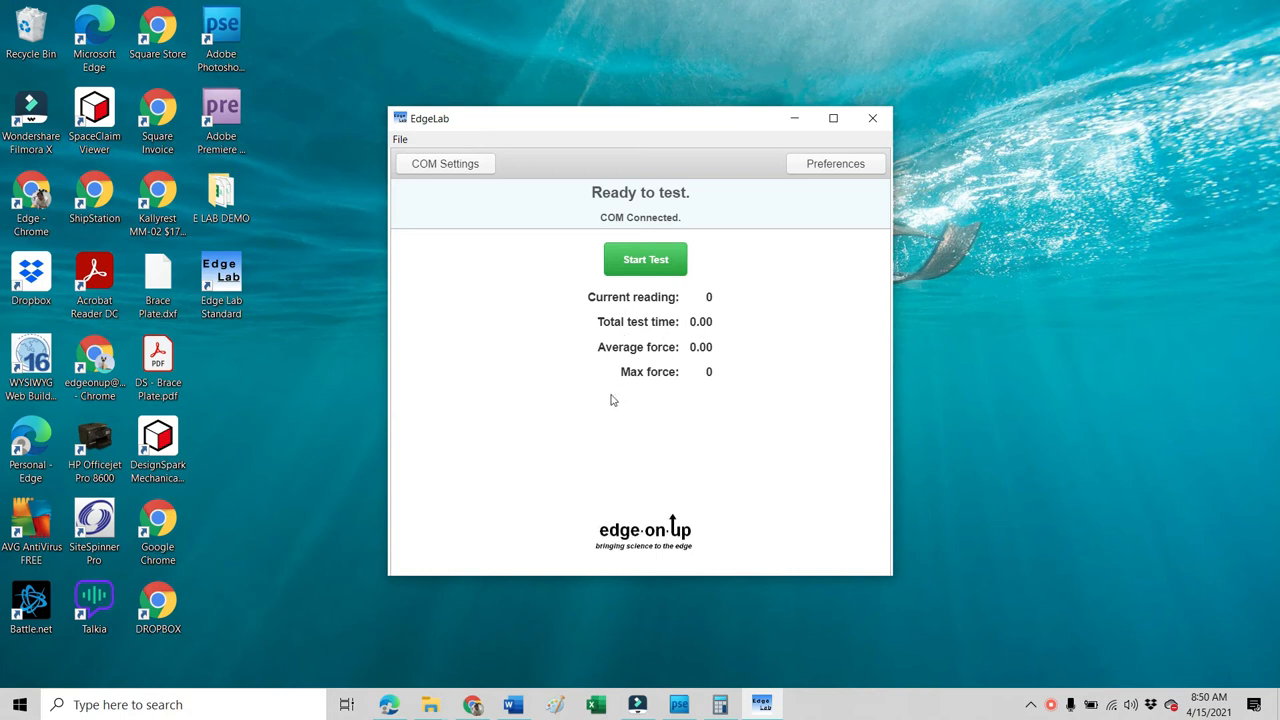
Step: Run a force test and let Auto-Stop end it
left_click(637, 259)
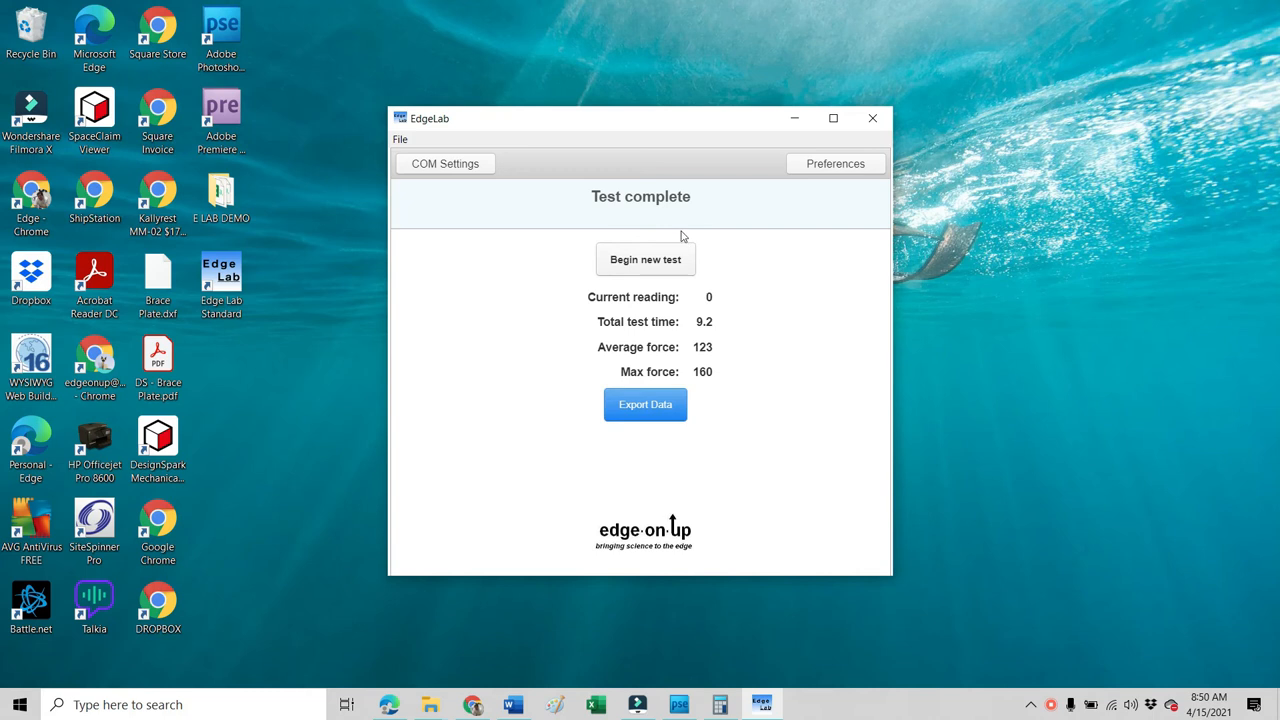
Step: Turn off Auto-Stop in the preferences and save the change
left_click(815, 164)
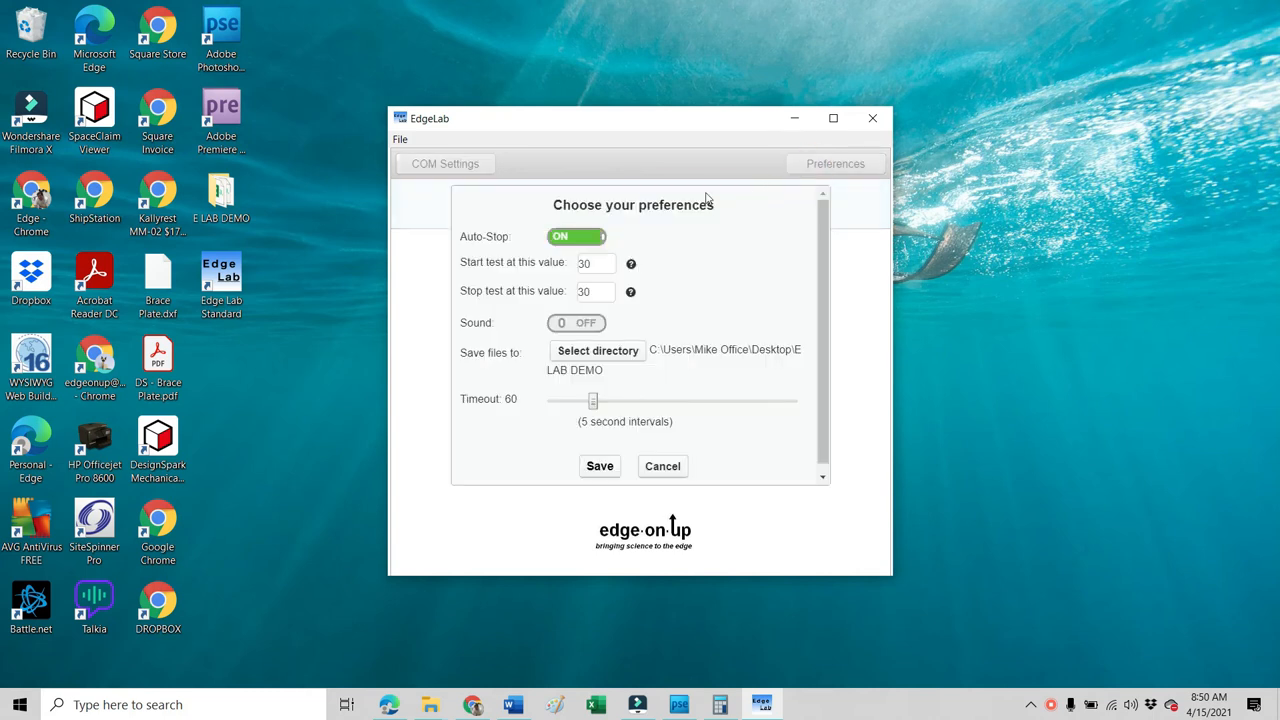
left_click(573, 241)
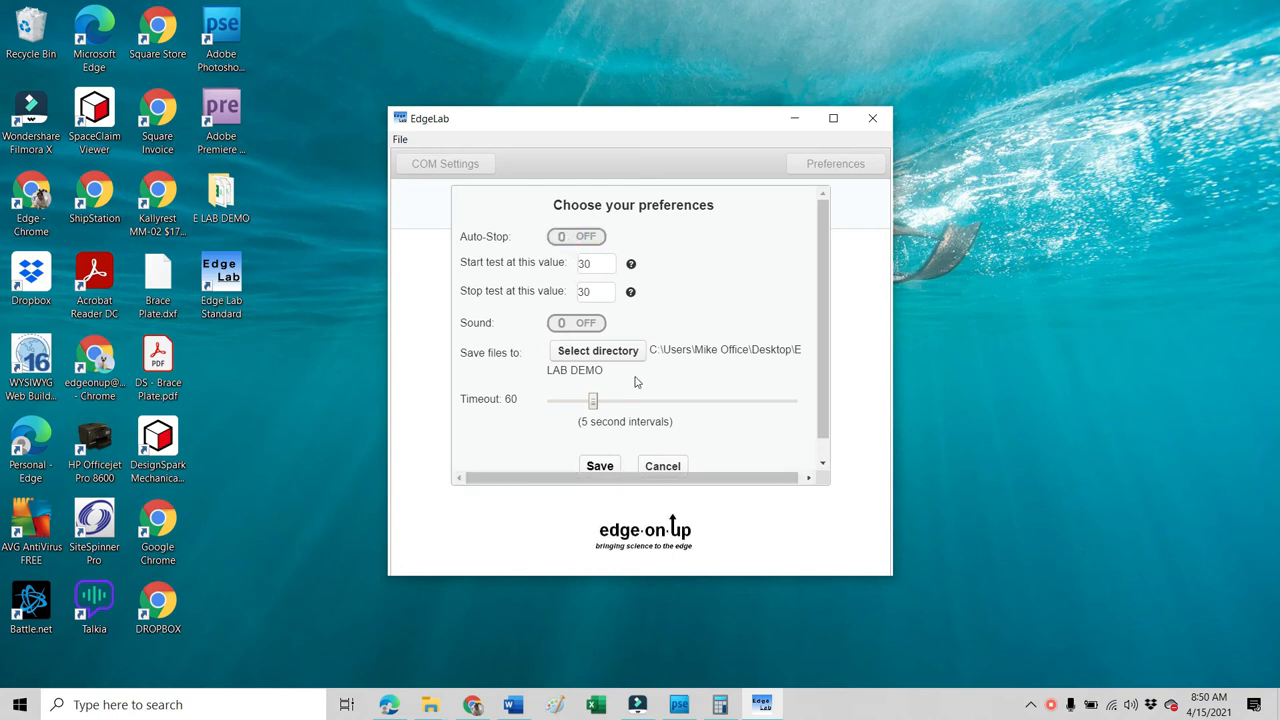
left_click(598, 467)
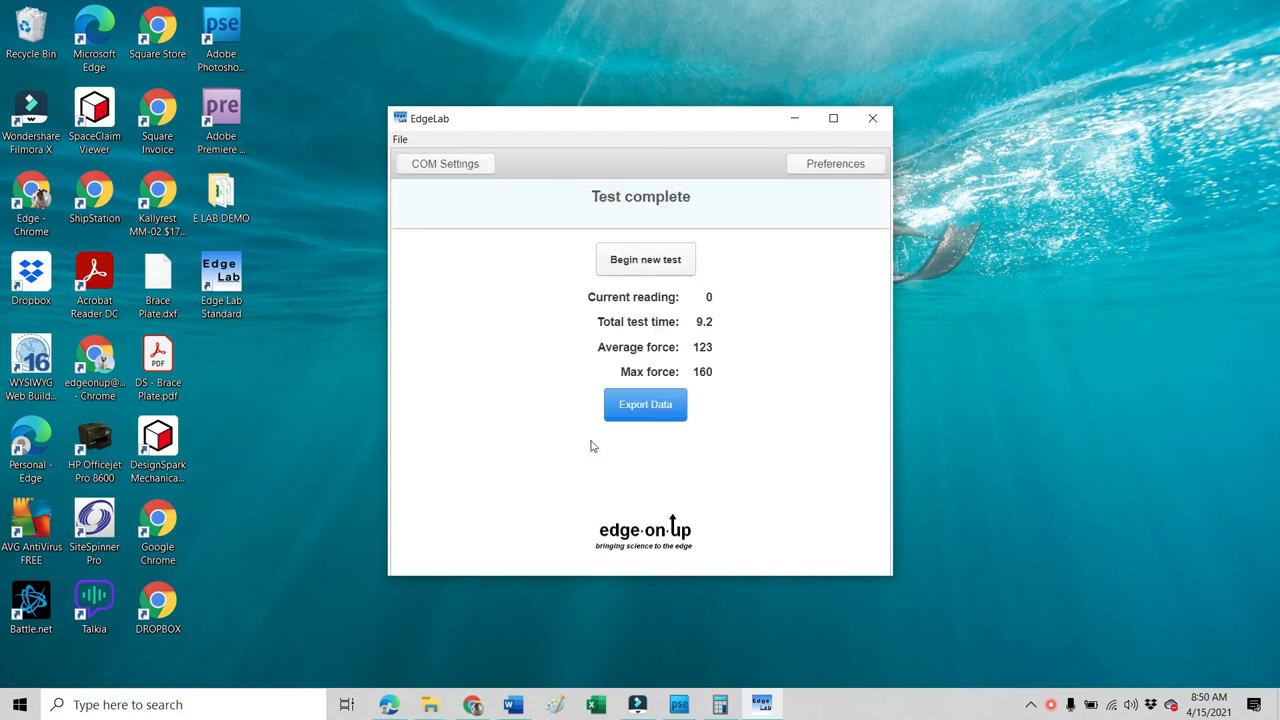
Step: Begin a new force test and stop it manually once the force has been applied
left_click(623, 265)
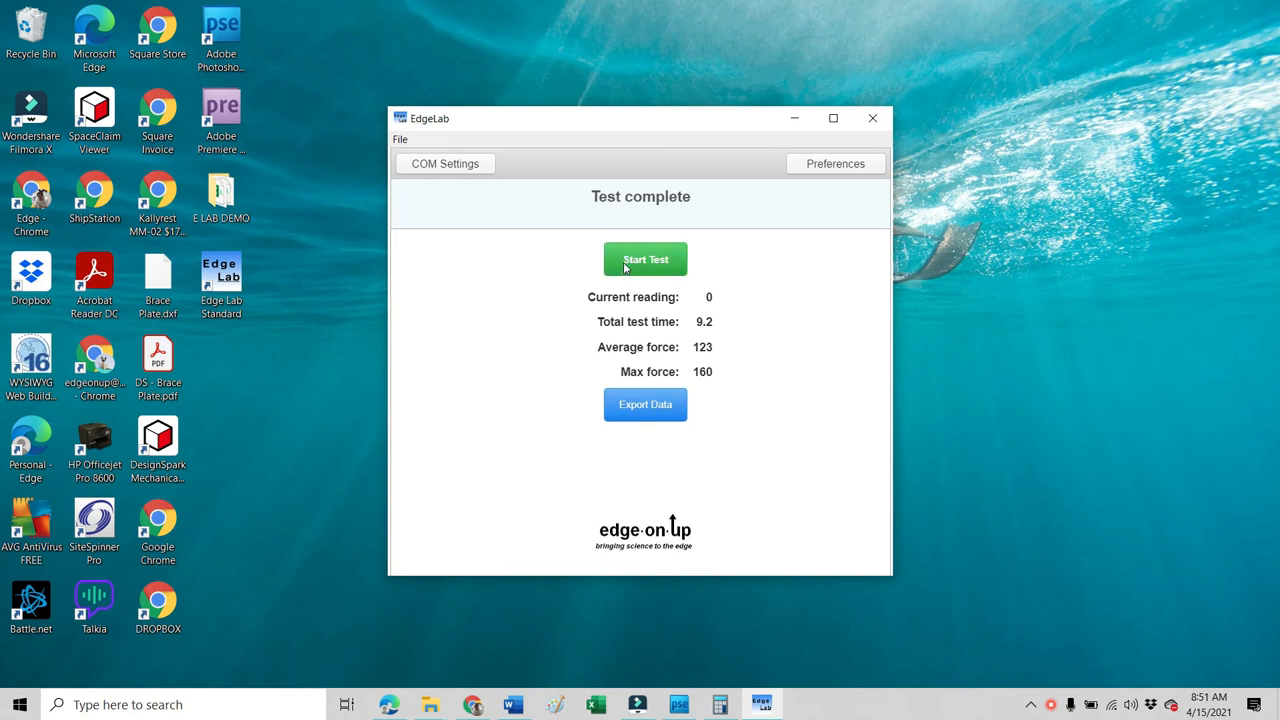
left_click(625, 267)
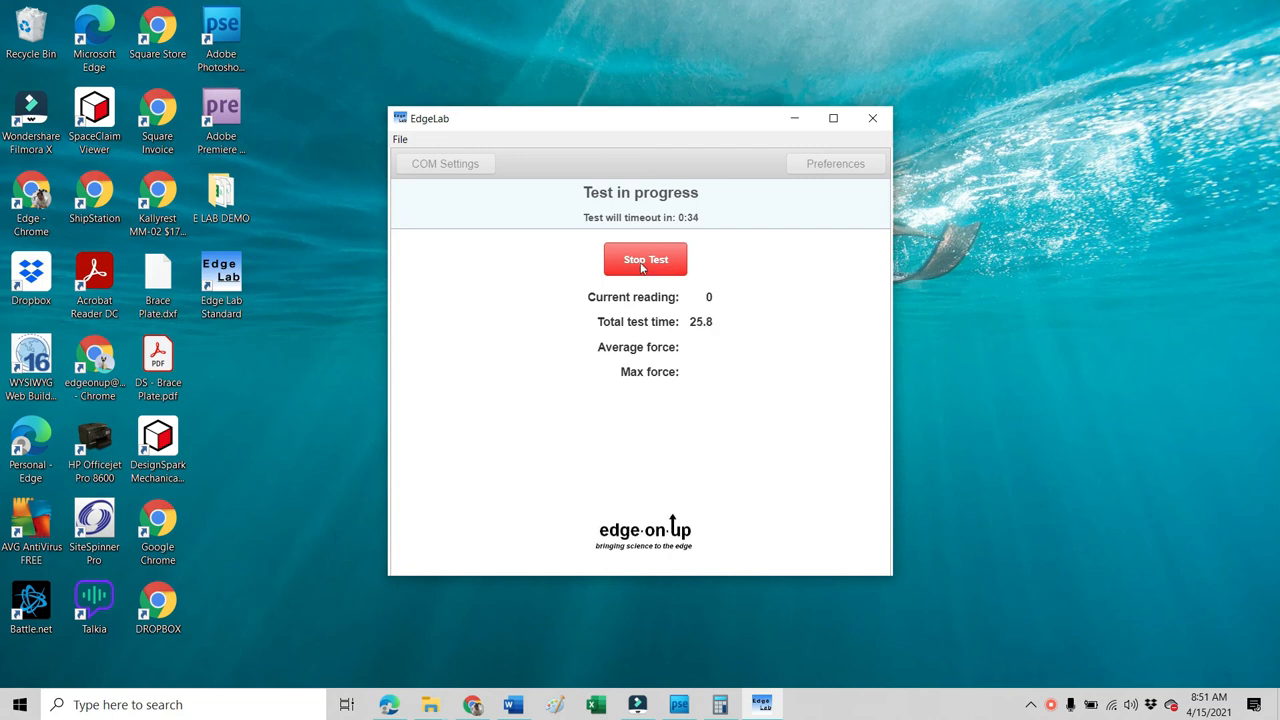
left_click(645, 262)
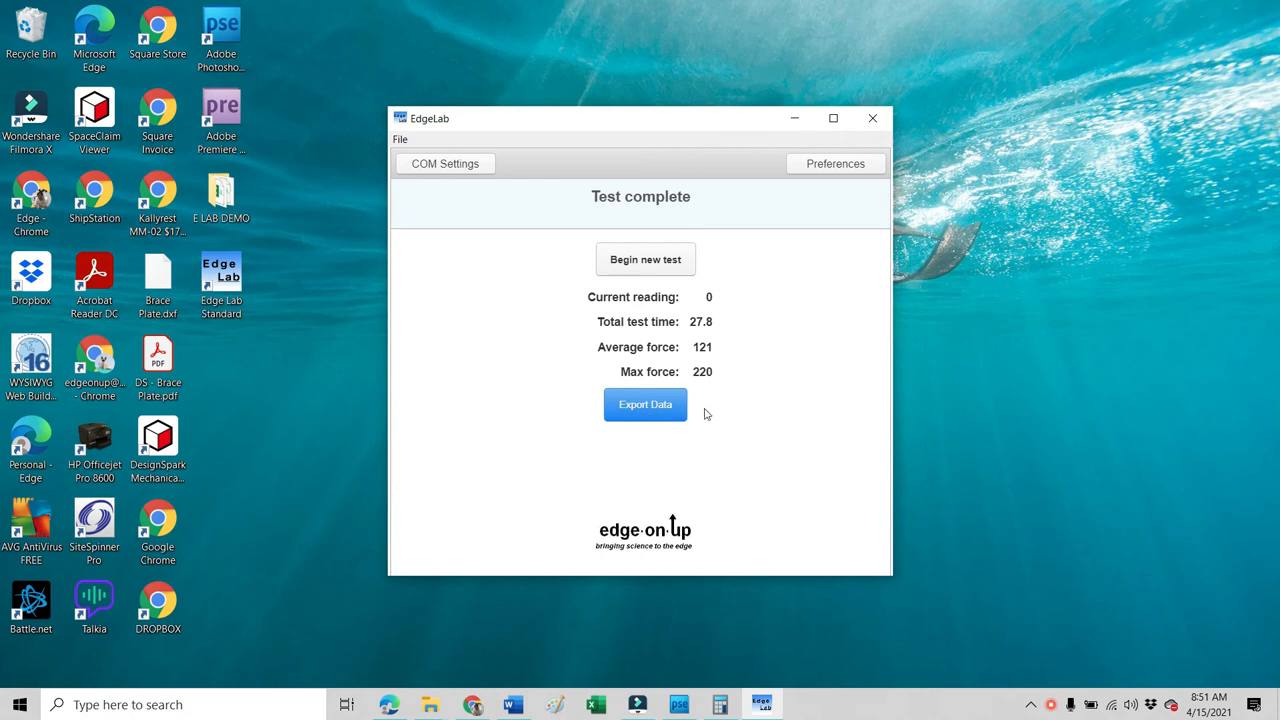
Step: Export the test data with test name DEMO and media type SLC, saving it as DEMO.csv in the E LAB DEMO folder
left_click(646, 406)
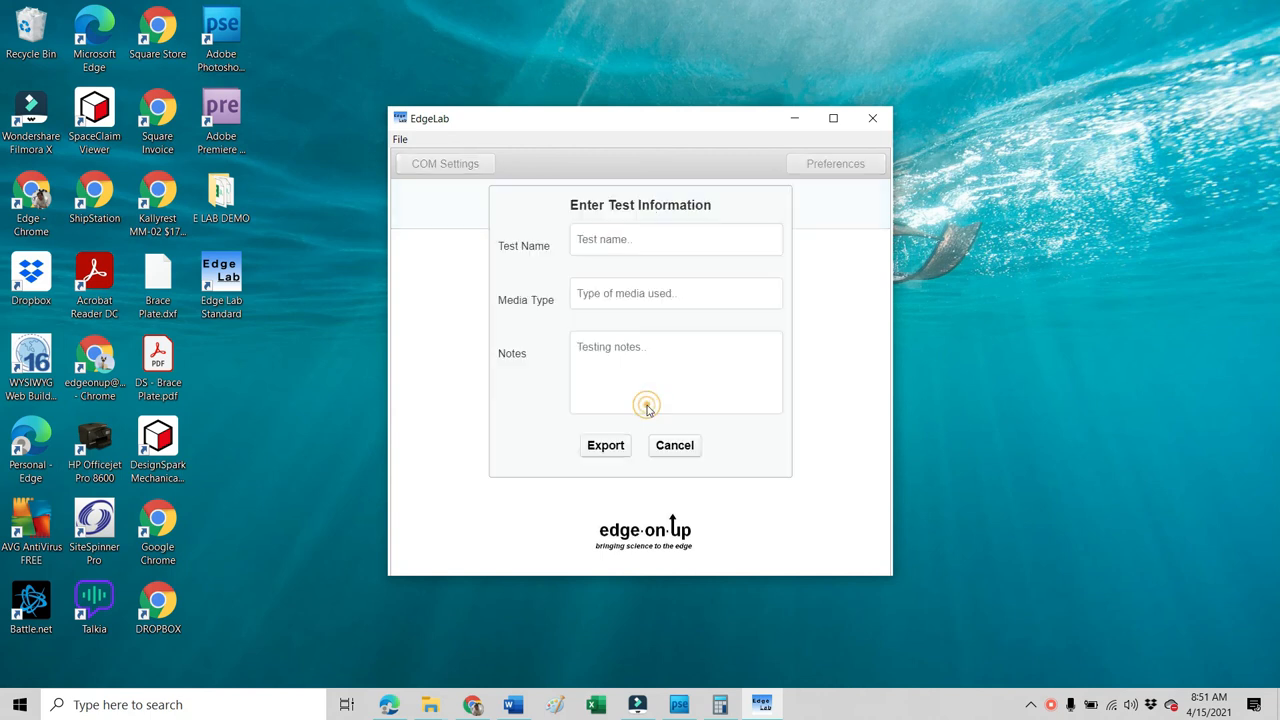
left_click(588, 240)
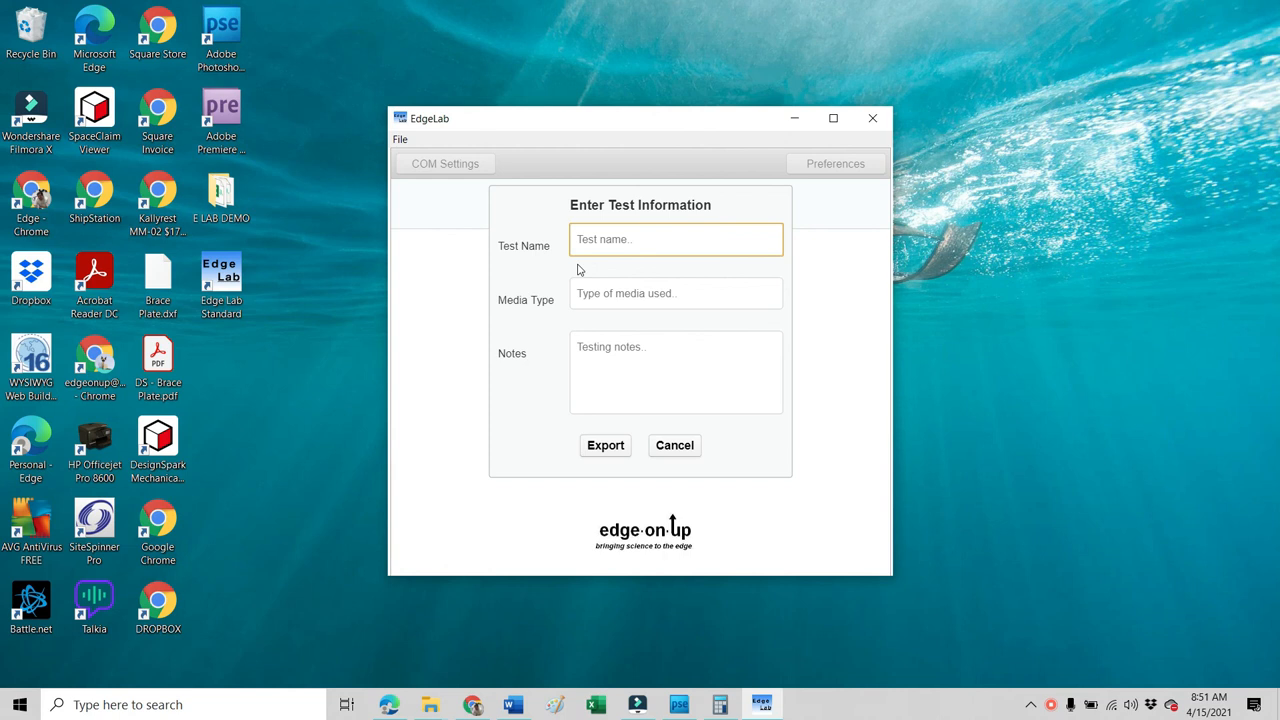
type("DEMO")
left_click(618, 296)
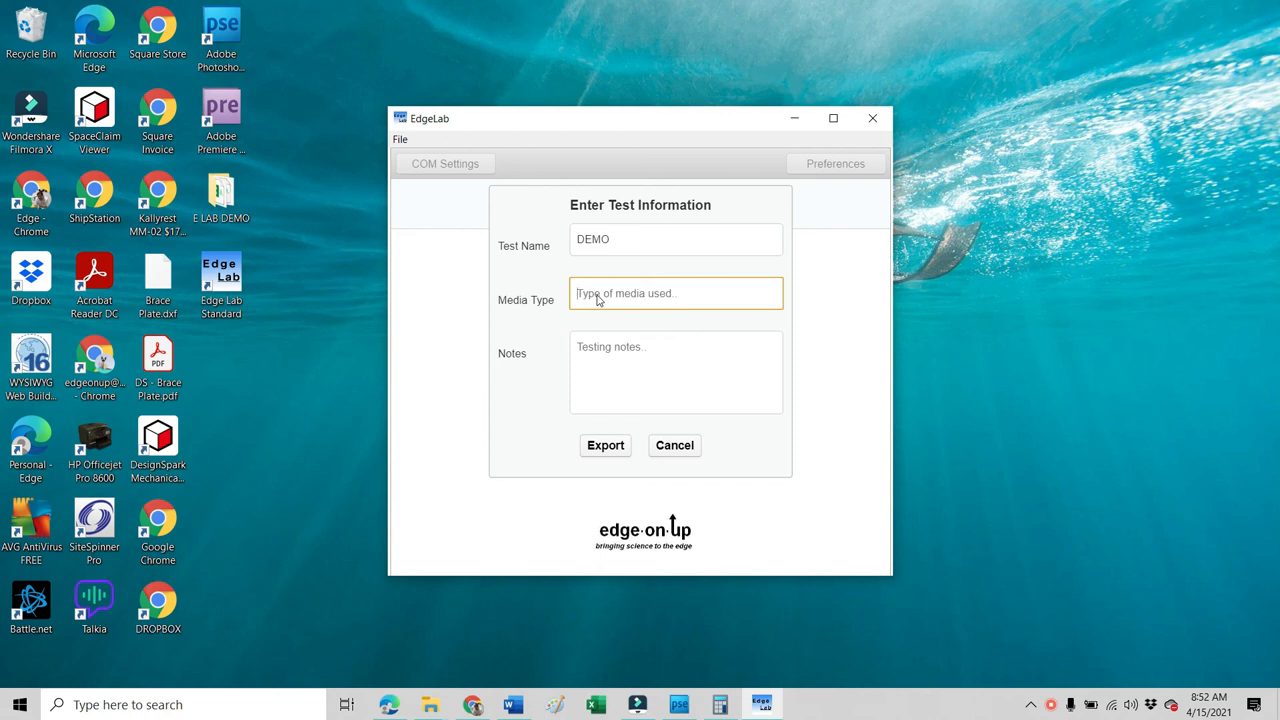
type("SLC")
left_click(603, 446)
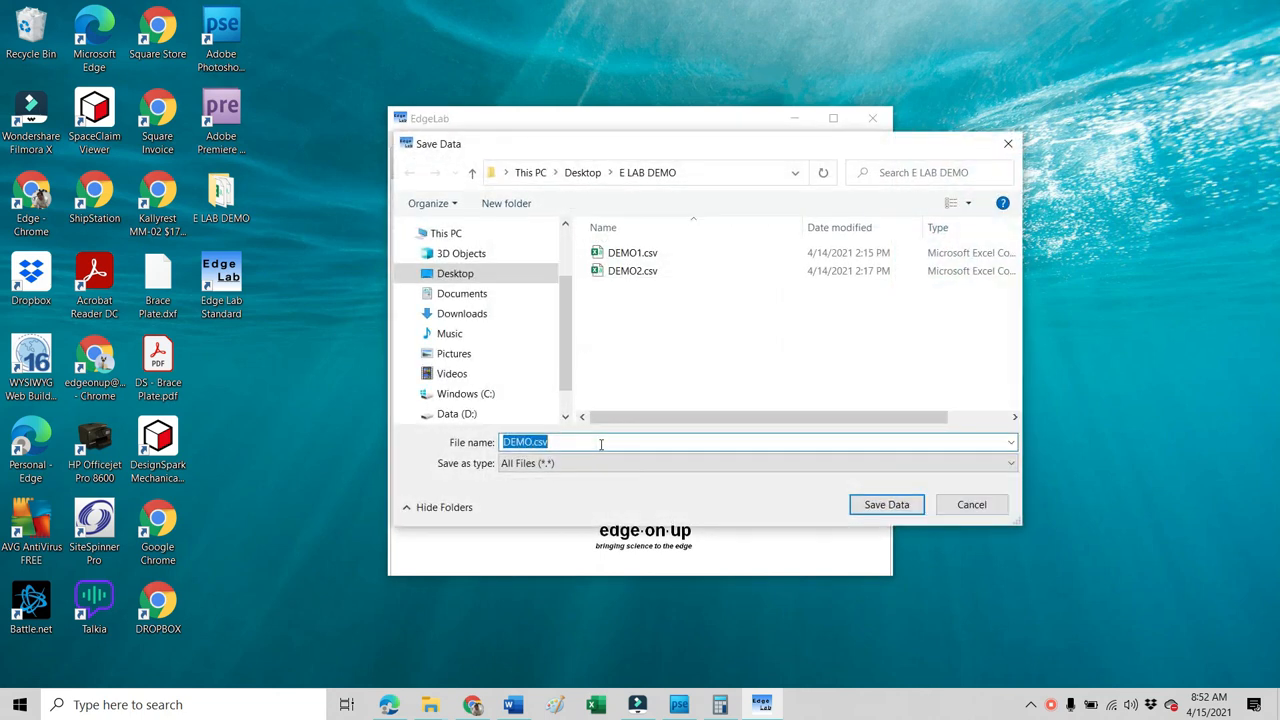
left_click(898, 506)
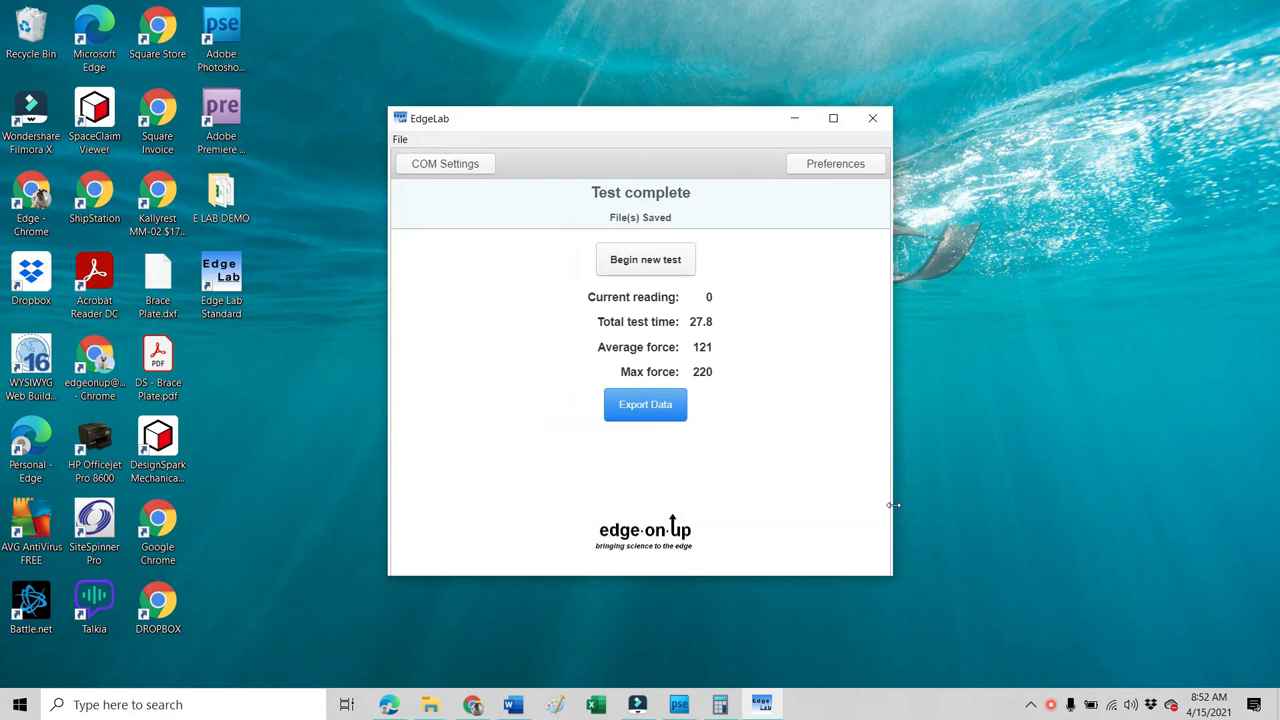